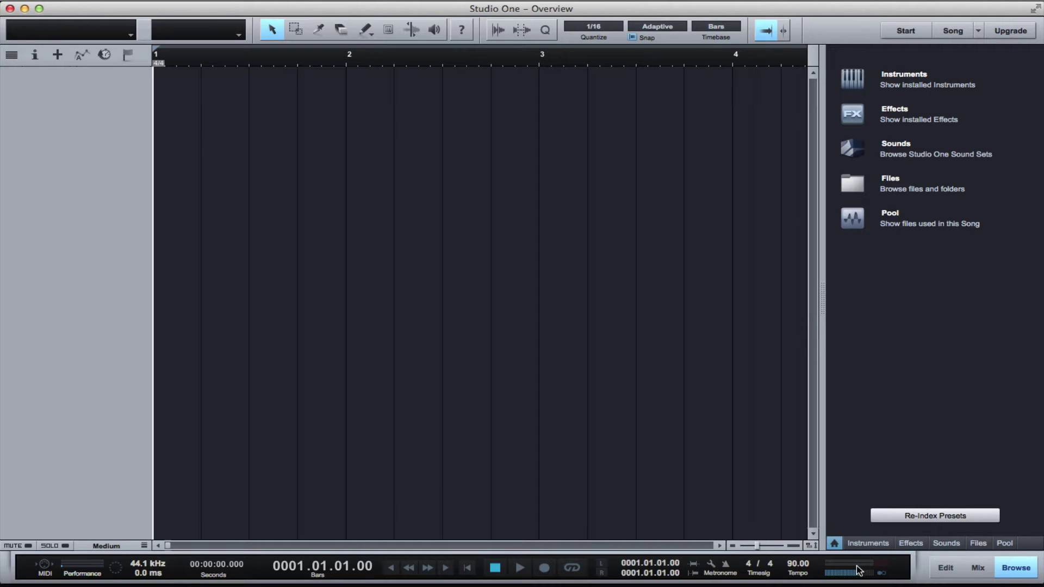
Step: Open and close the track editor, then open and close the mixing console
left_click(946, 574)
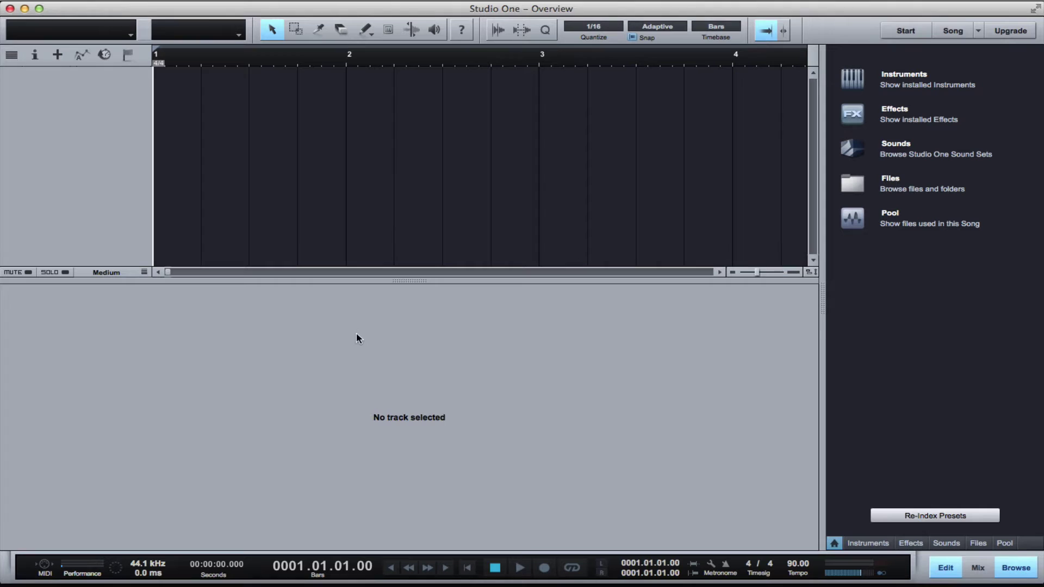
left_click(945, 567)
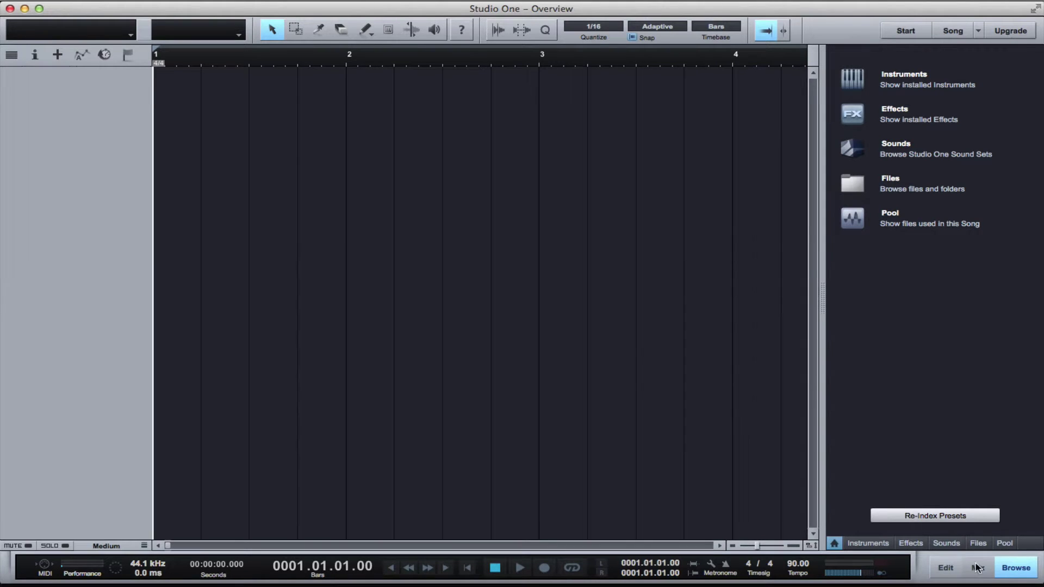
left_click(977, 567)
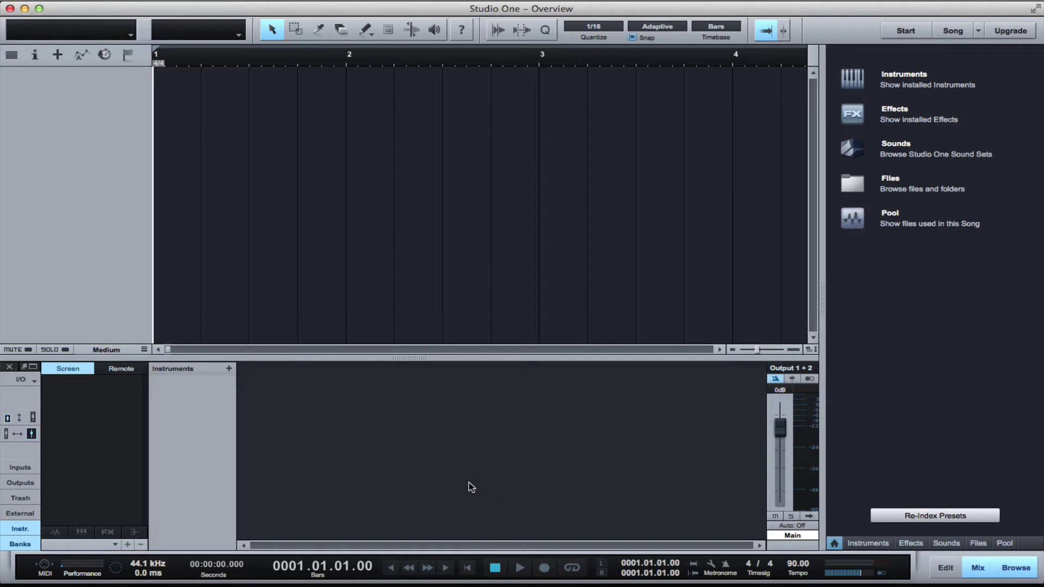
left_click(989, 567)
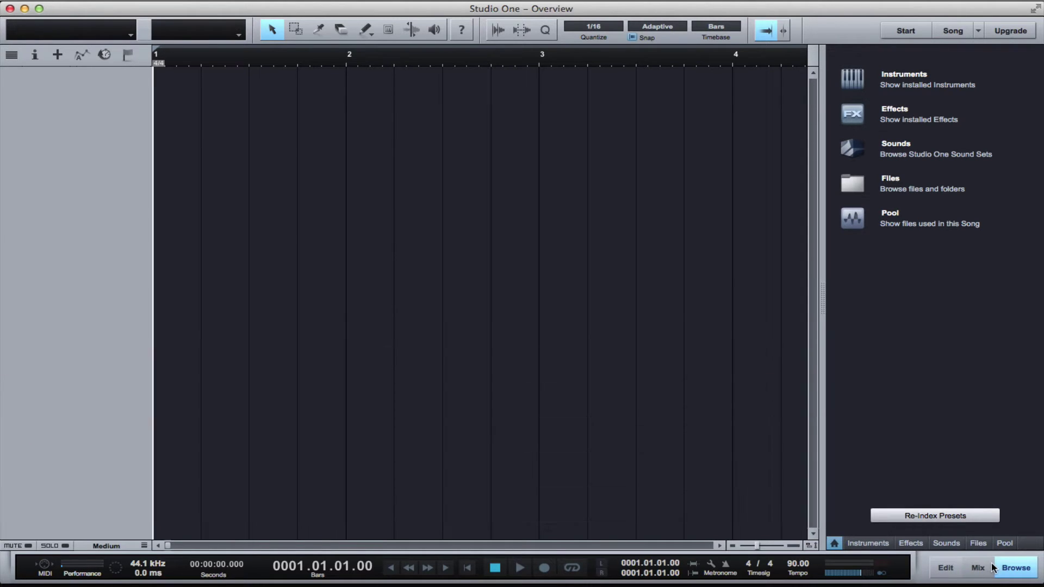
Step: Hide and reshow the browser, then view its Instruments, Effects, Sounds, Files and Pool tabs
left_click(1006, 568)
left_click(1009, 568)
left_click(870, 544)
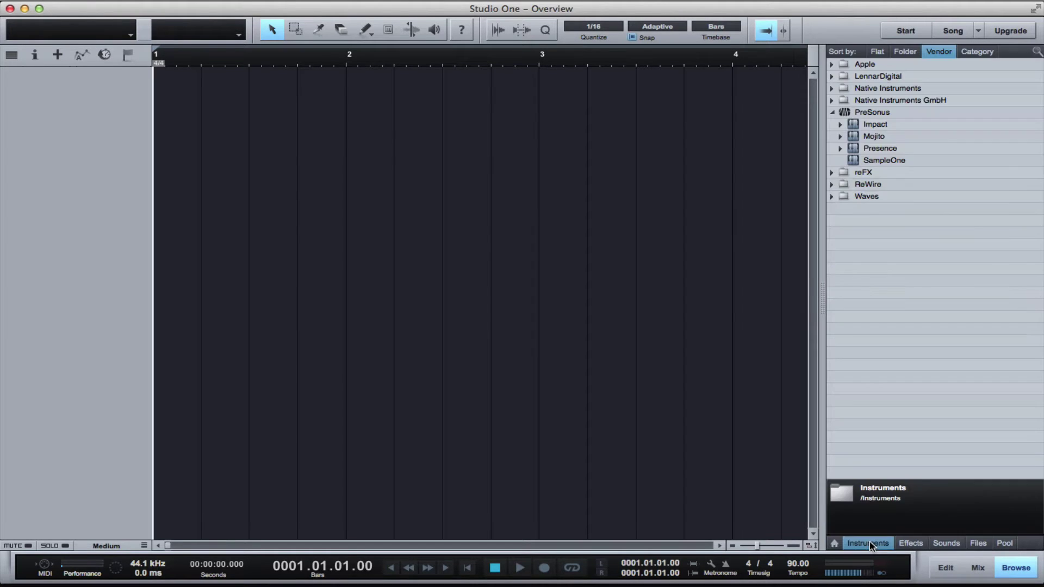
left_click(911, 543)
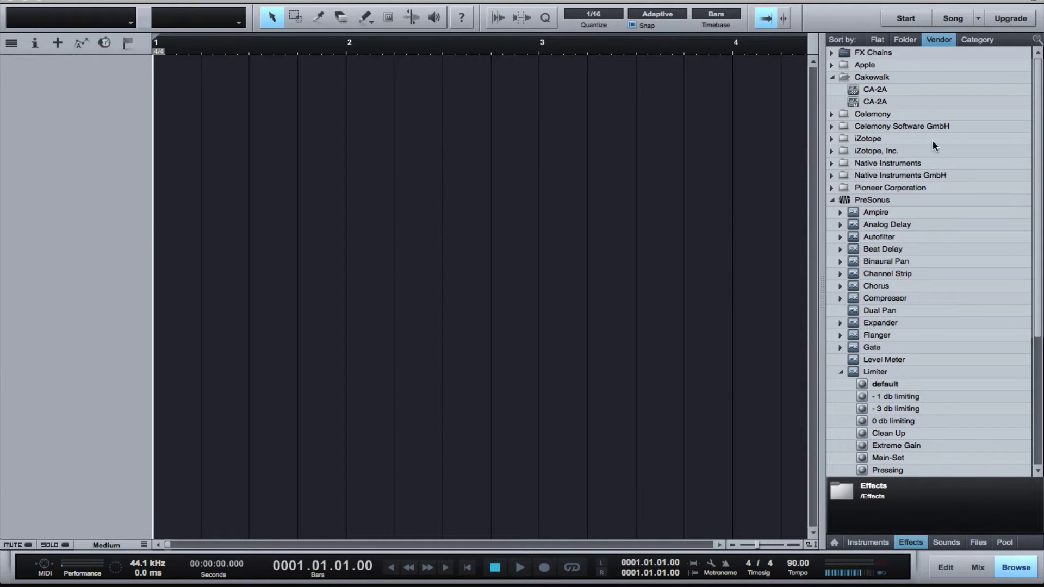
left_click(947, 543)
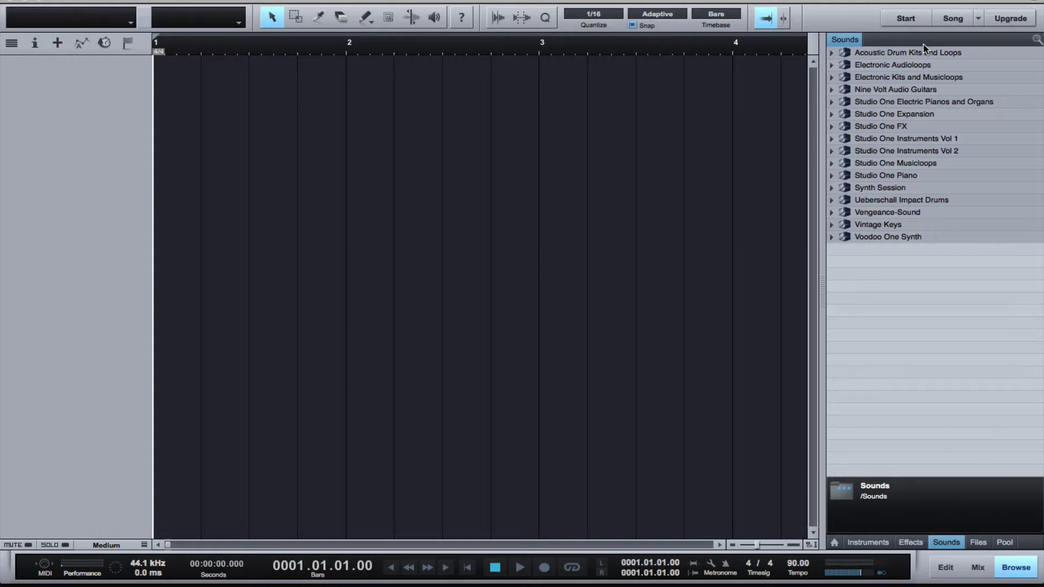
left_click(978, 542)
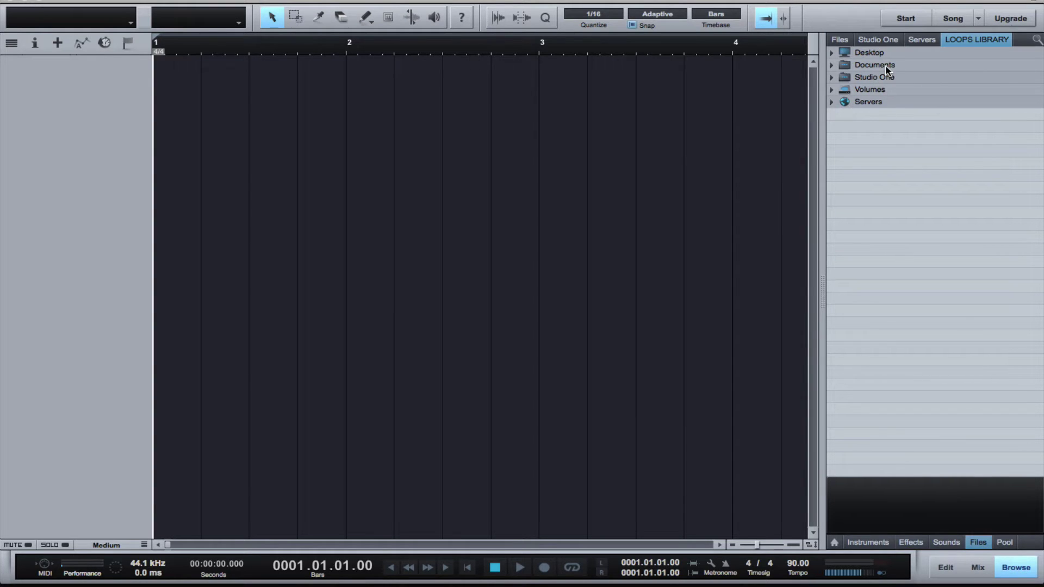
left_click(1003, 542)
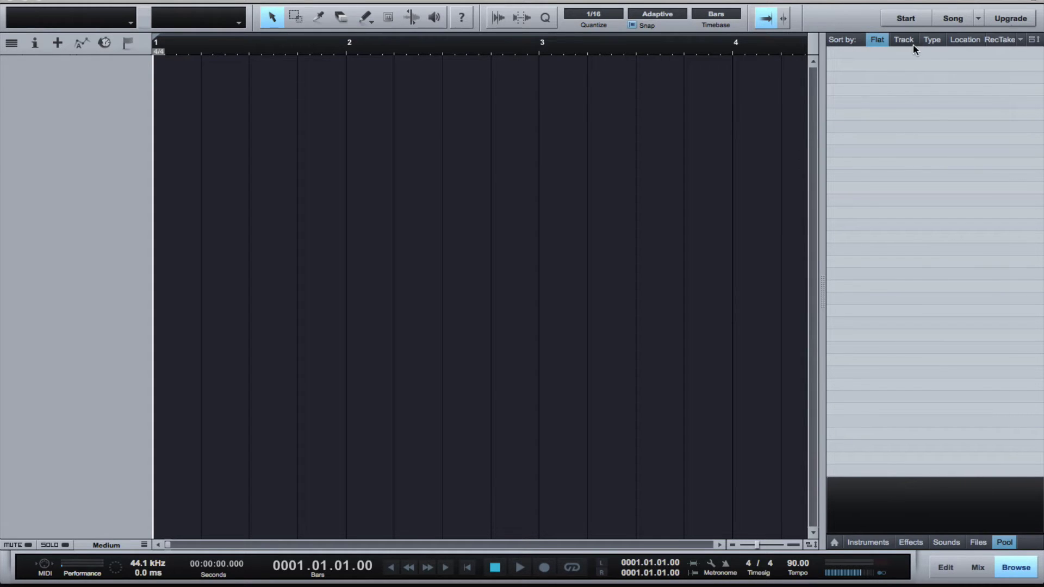
Step: Sort the Effects list flat, by folder, vendor, then category, and toggle the effects search
left_click(910, 543)
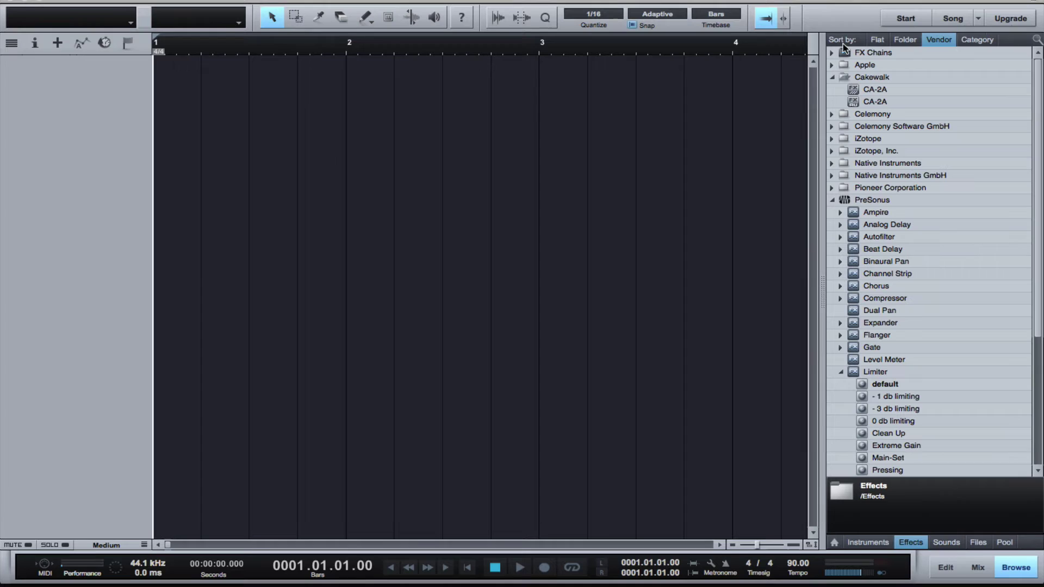
left_click(877, 40)
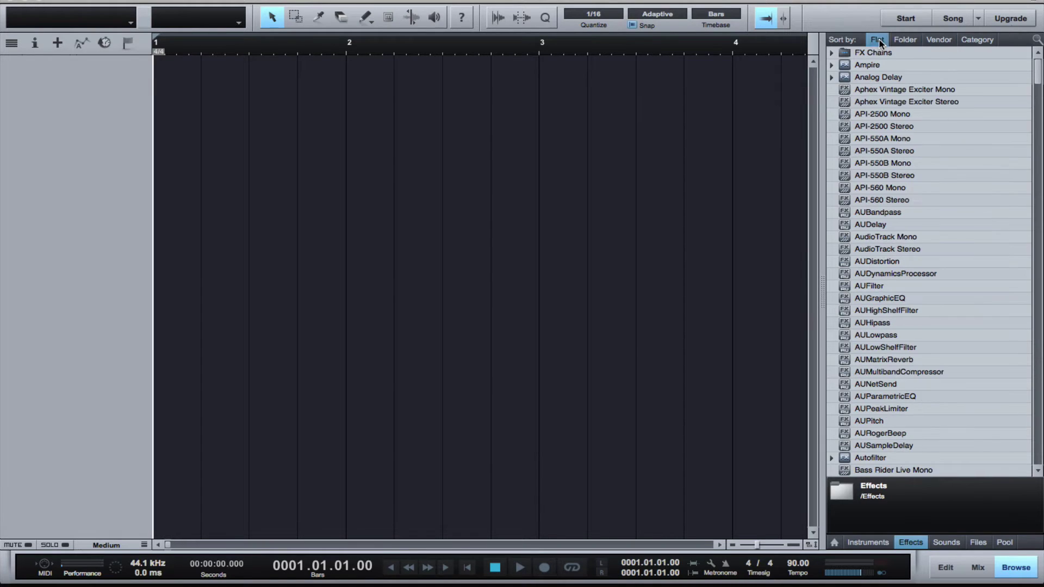
left_click(915, 42)
left_click(946, 43)
left_click(967, 42)
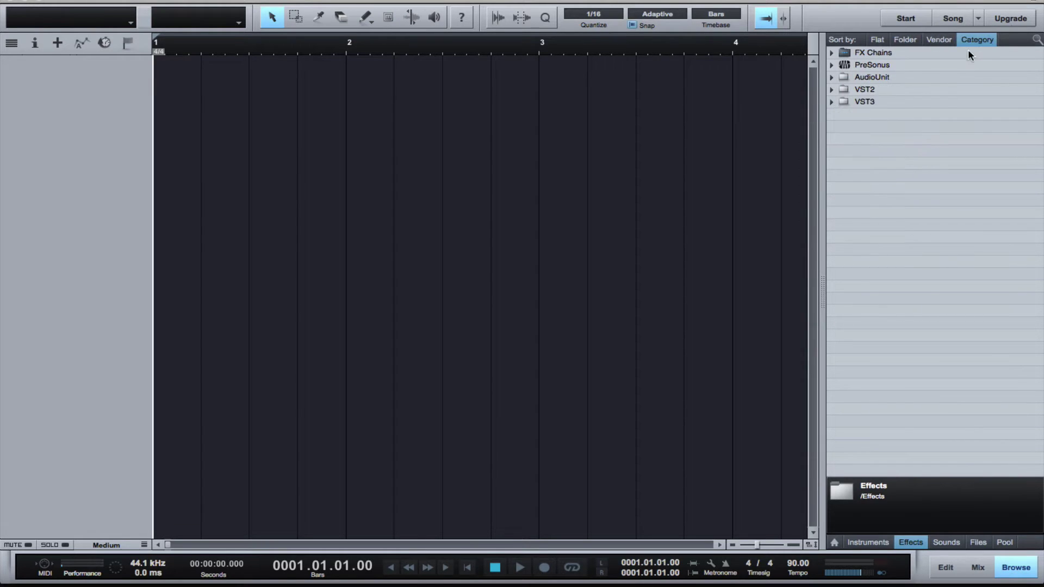
left_click(1037, 39)
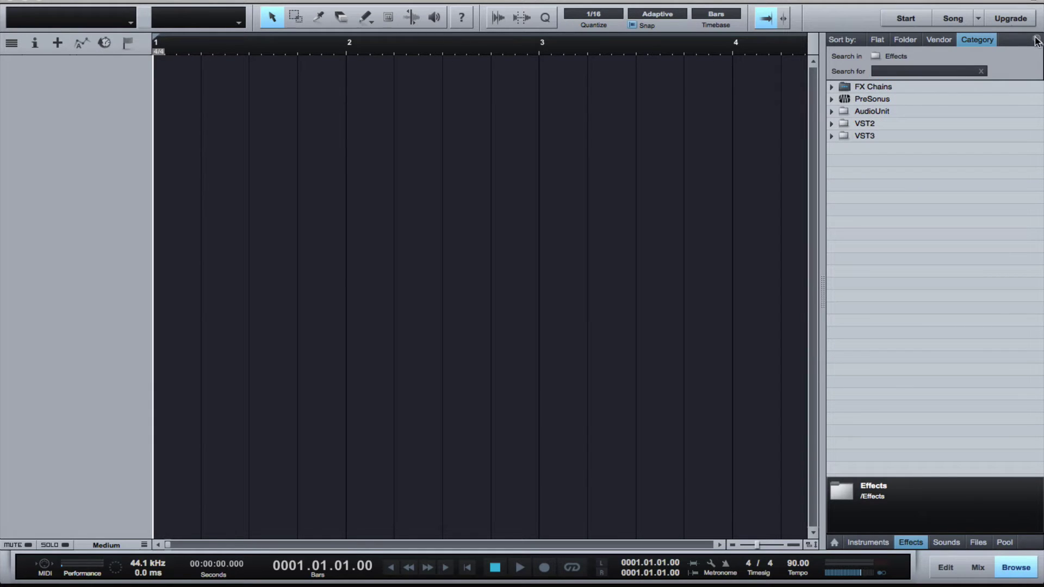
left_click(1036, 41)
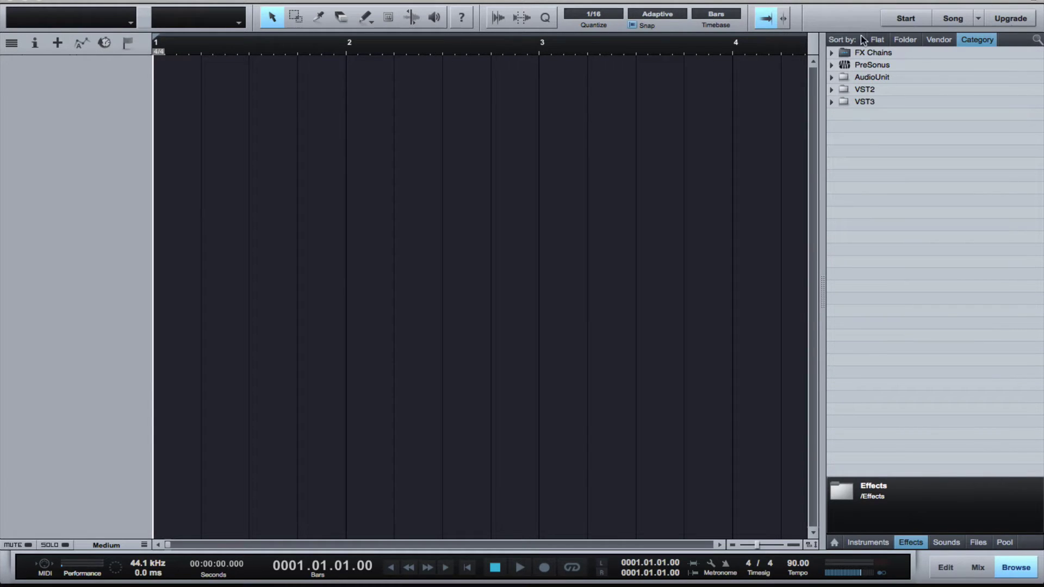
Step: Visit the Start page, return to the Song view, and open then close the Overview views list
left_click(905, 21)
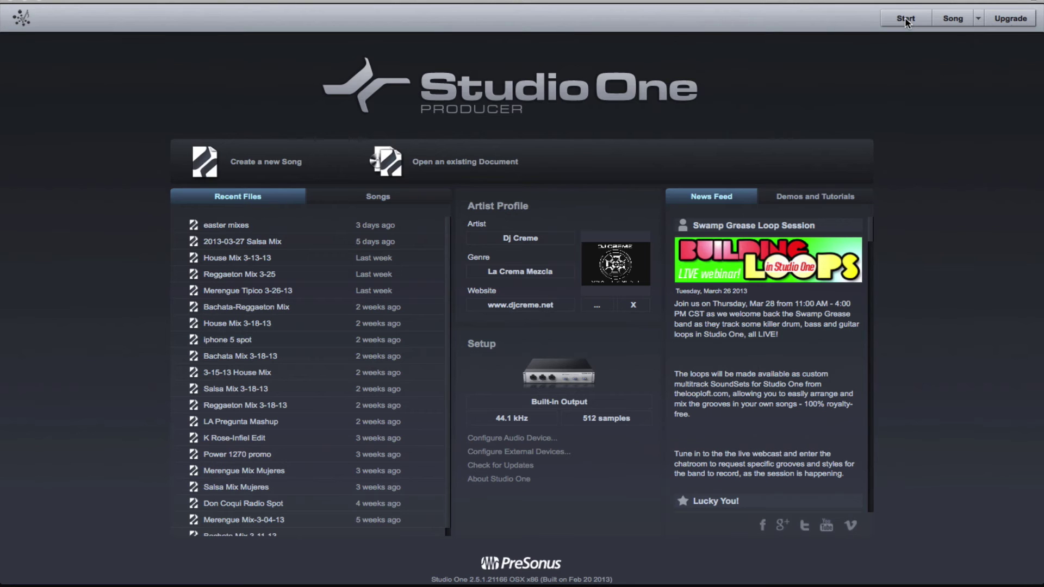
left_click(955, 20)
left_click(976, 21)
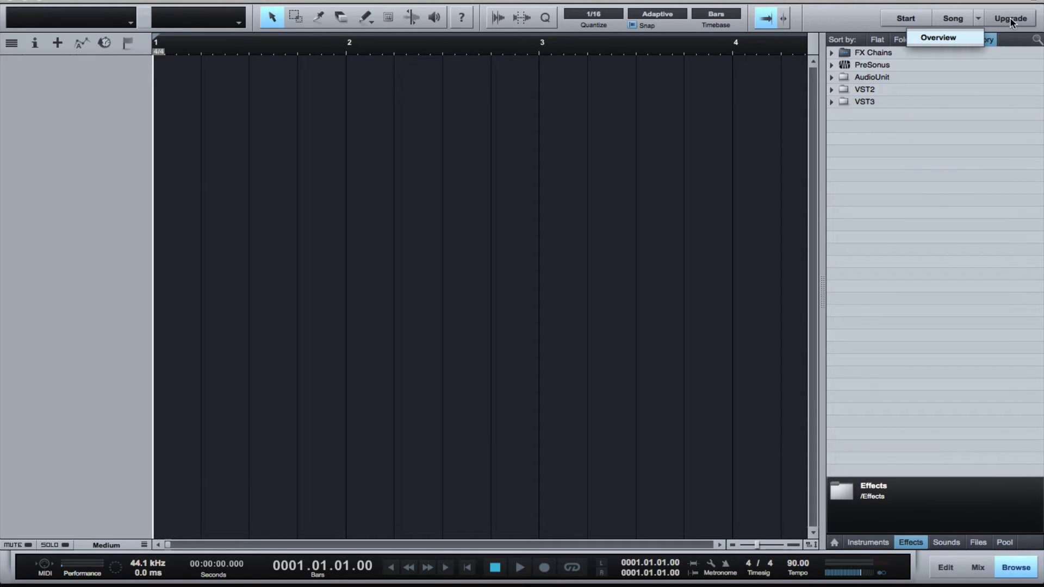
left_click(867, 2)
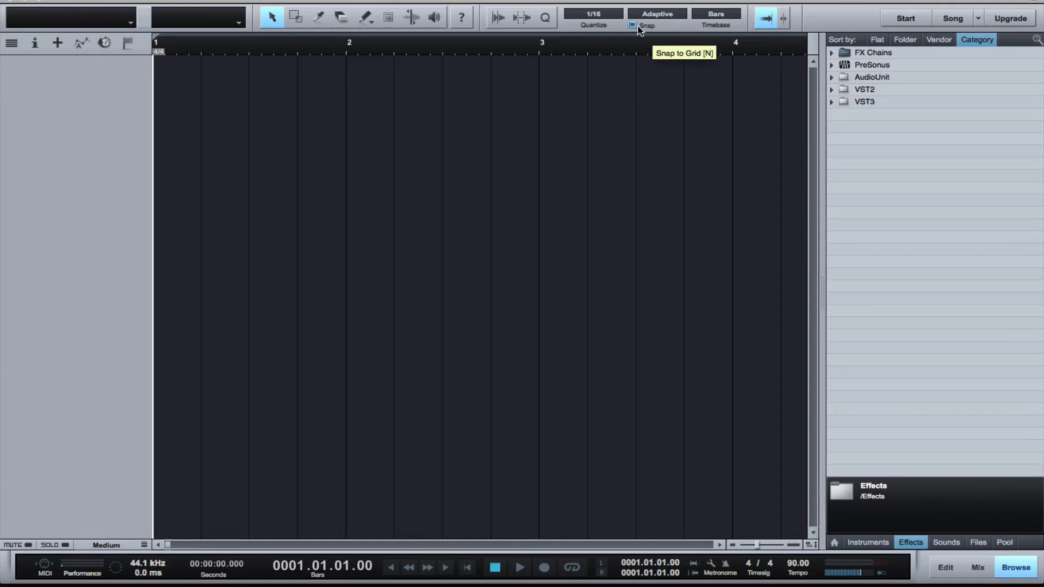
Step: Keep quantize at 1/16 and turn on grid snapping
left_click(593, 15)
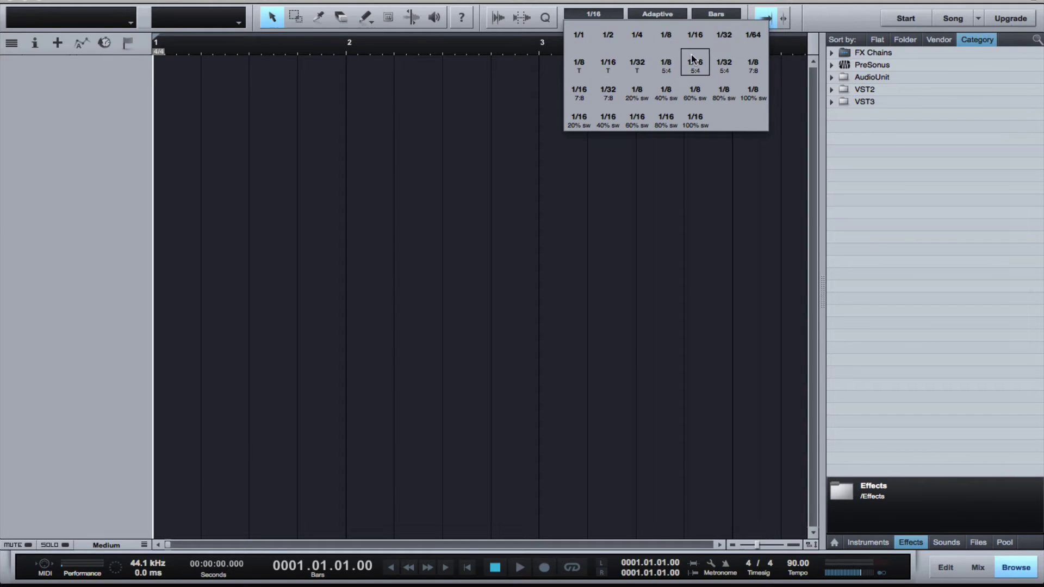
left_click(663, 5)
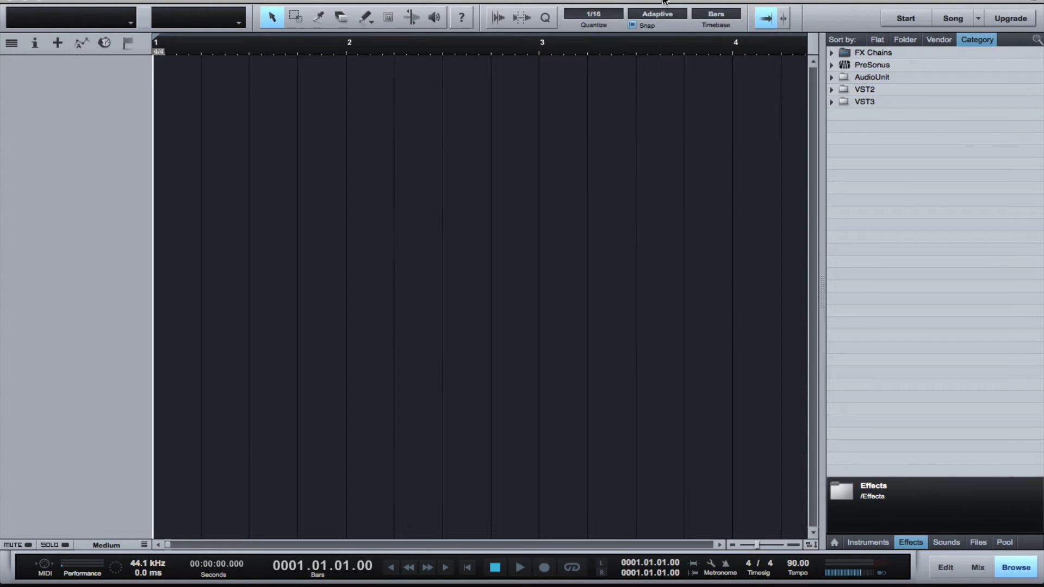
left_click(633, 26)
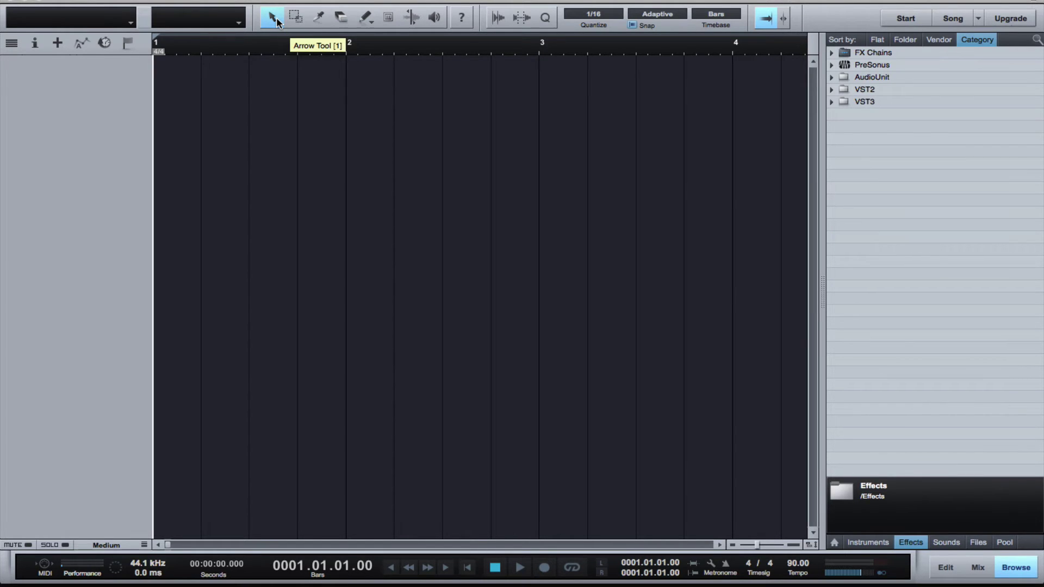
Step: Step through the Range, Split, Eraser, Paint, Mute, Bend and Listen tools with keys 2–8
key("2")
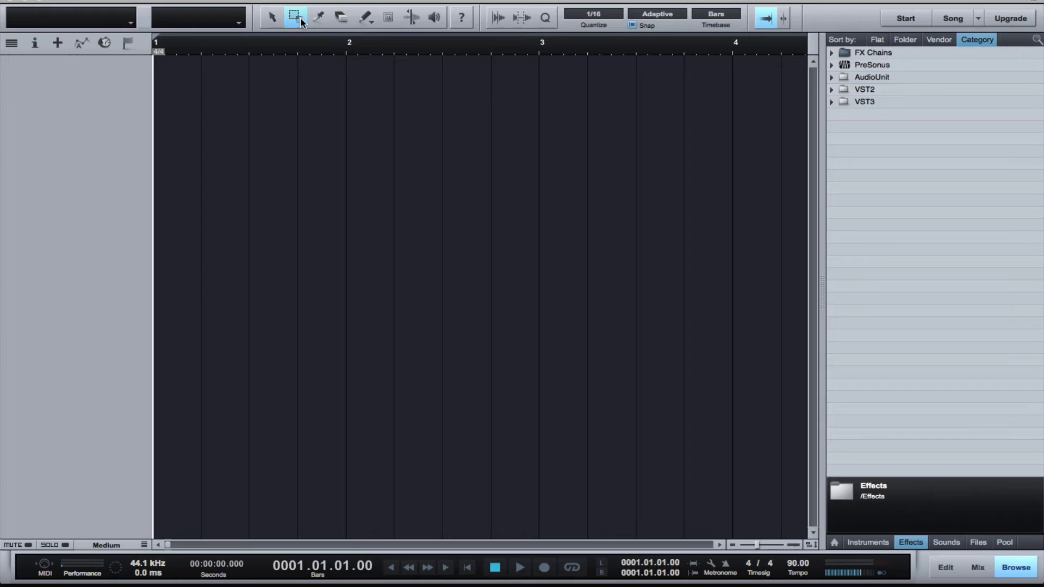
key("3")
key("4")
key("5")
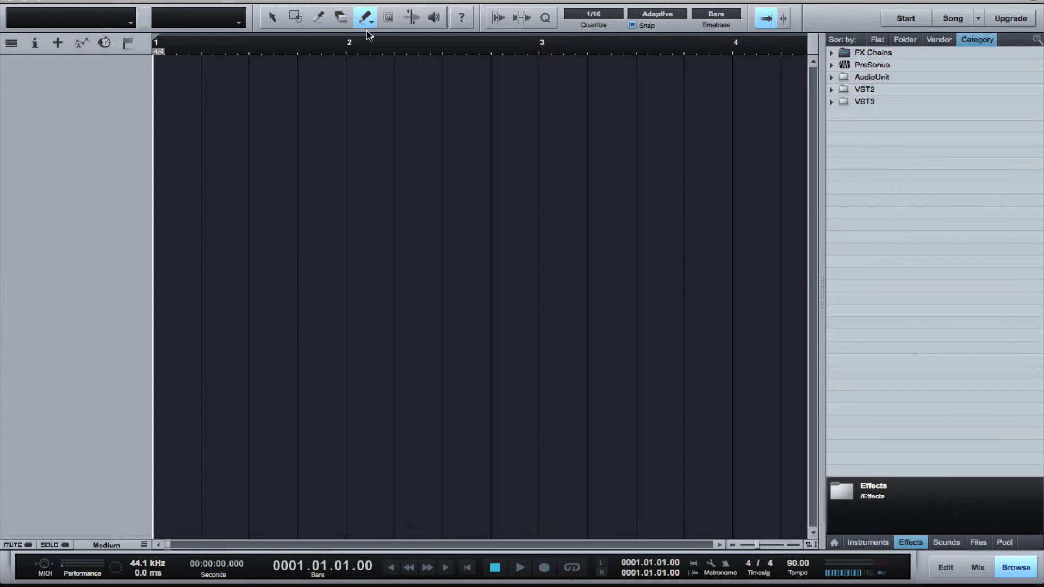
key("6")
key("7")
key("8")
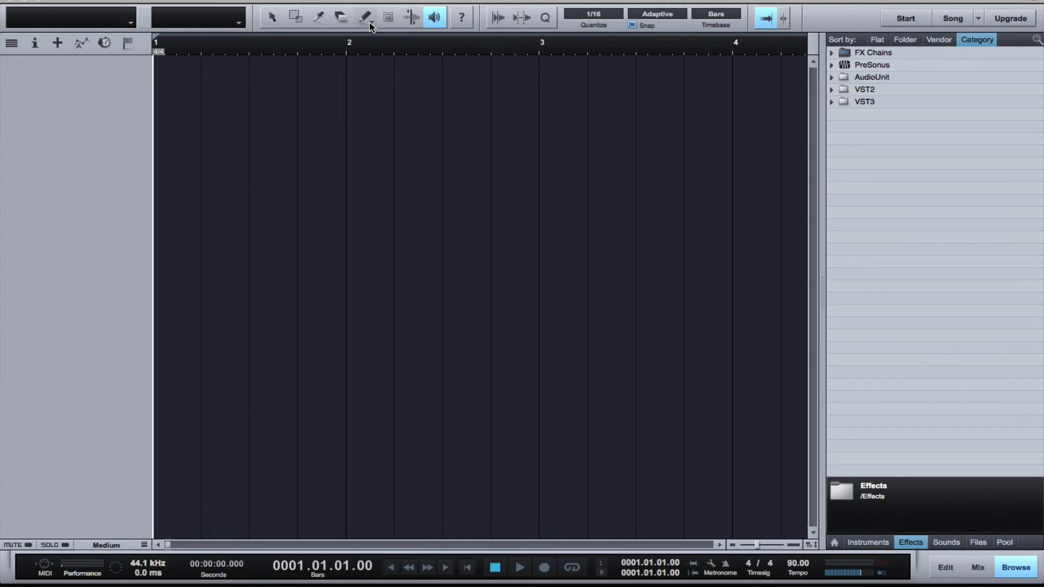
Step: Set the Paint tool shape to Square and back to Freehand, then open the track inspector
left_click(369, 22)
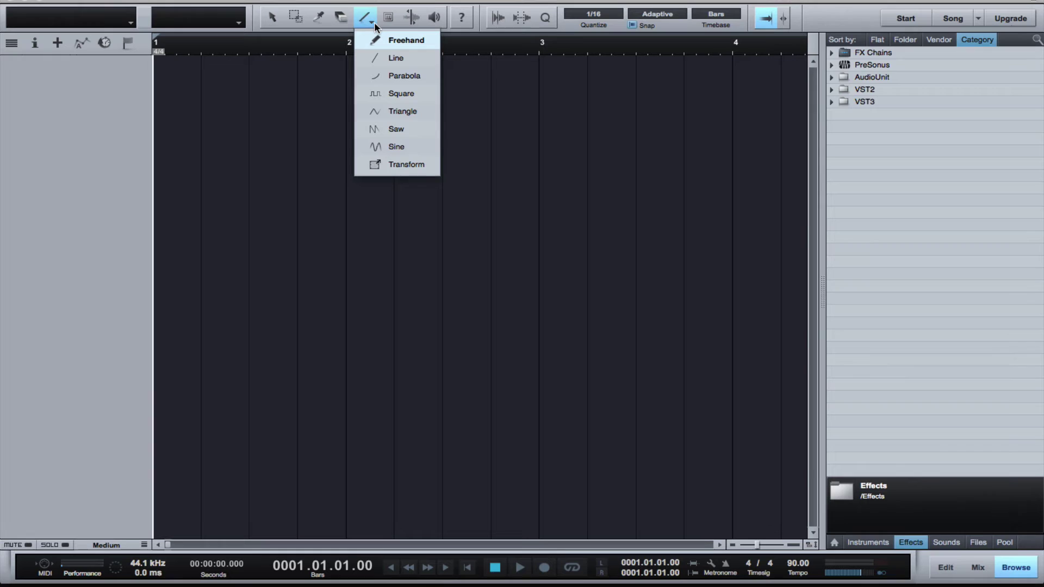
left_click(374, 21)
left_click(372, 22)
left_click(378, 39)
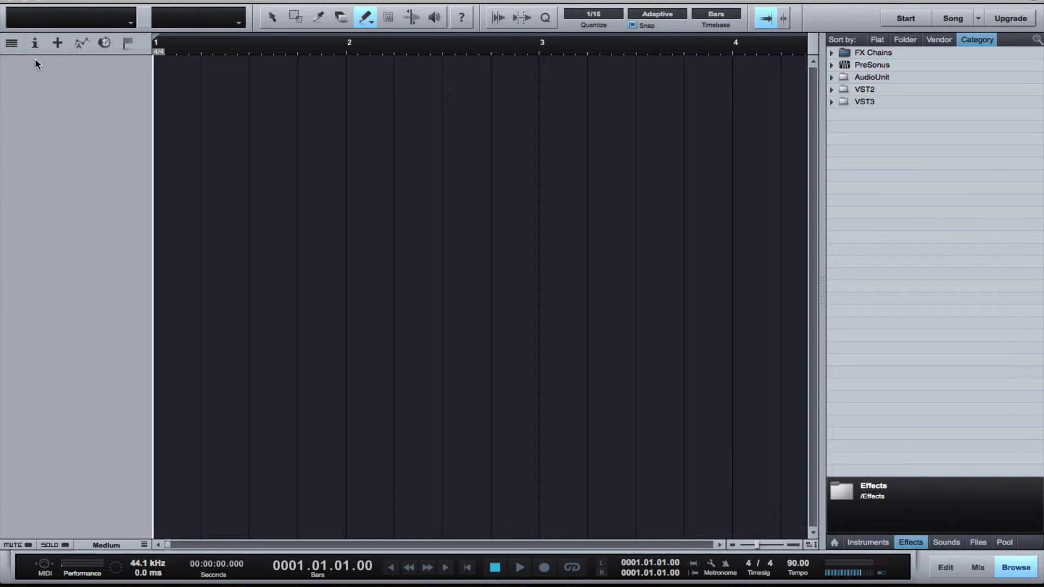
left_click(36, 43)
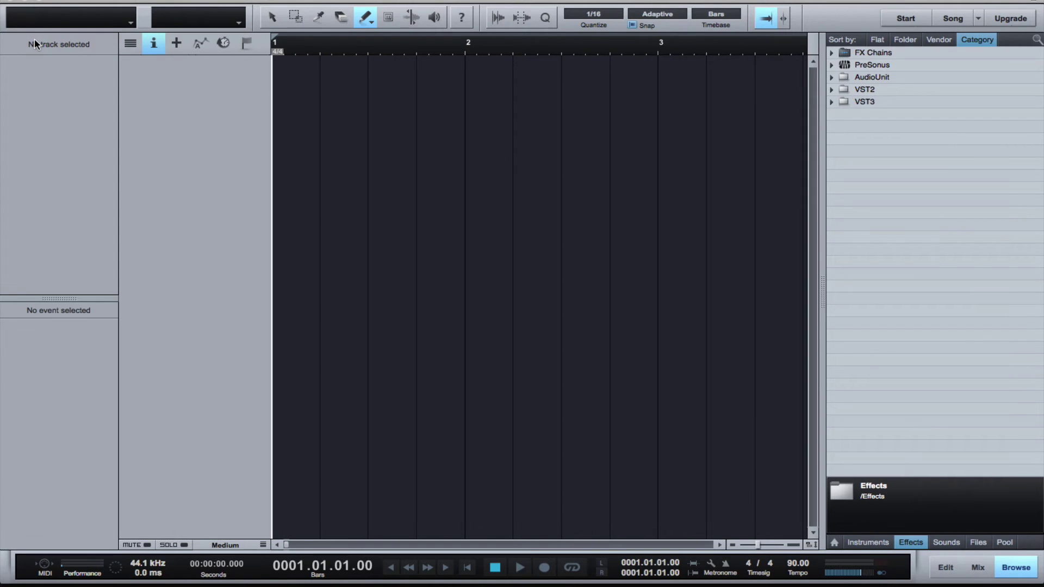
Step: Close the inspector and drag 303 Bow from Sounds > Studio One Musicloops > Bass onto bar 1
left_click(153, 47)
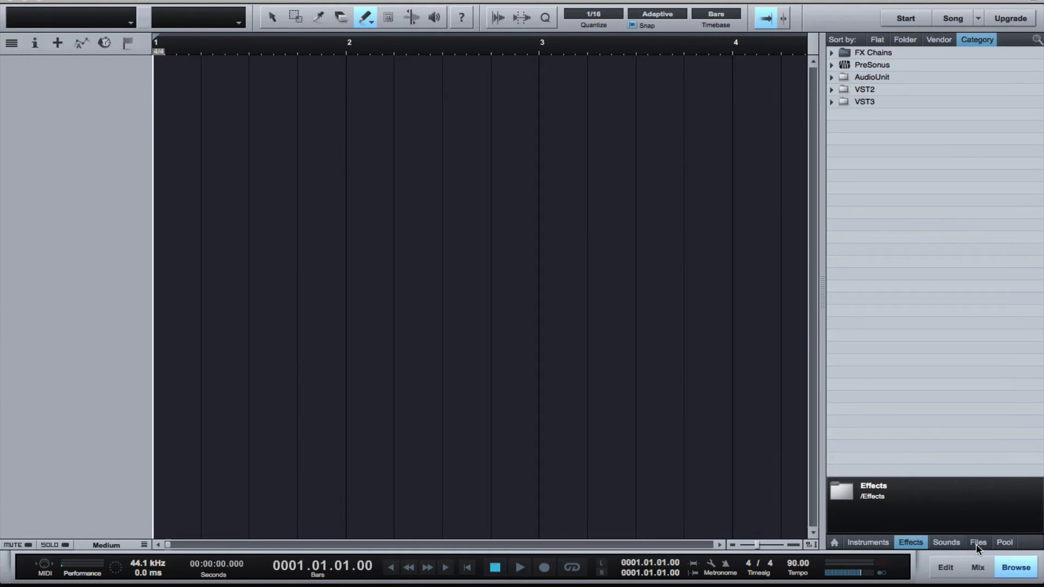
left_click(945, 542)
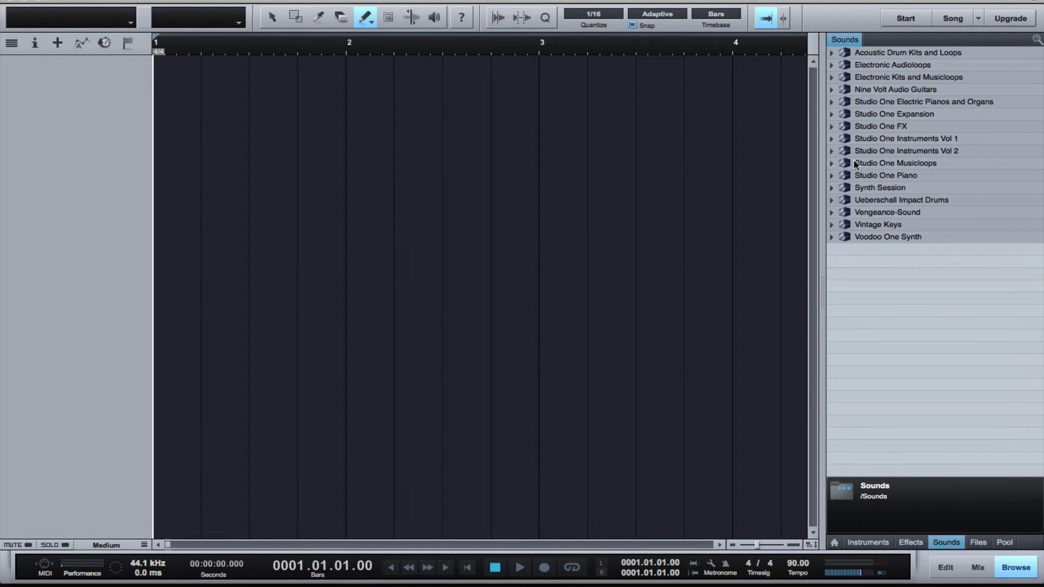
left_click(834, 163)
left_click(839, 176)
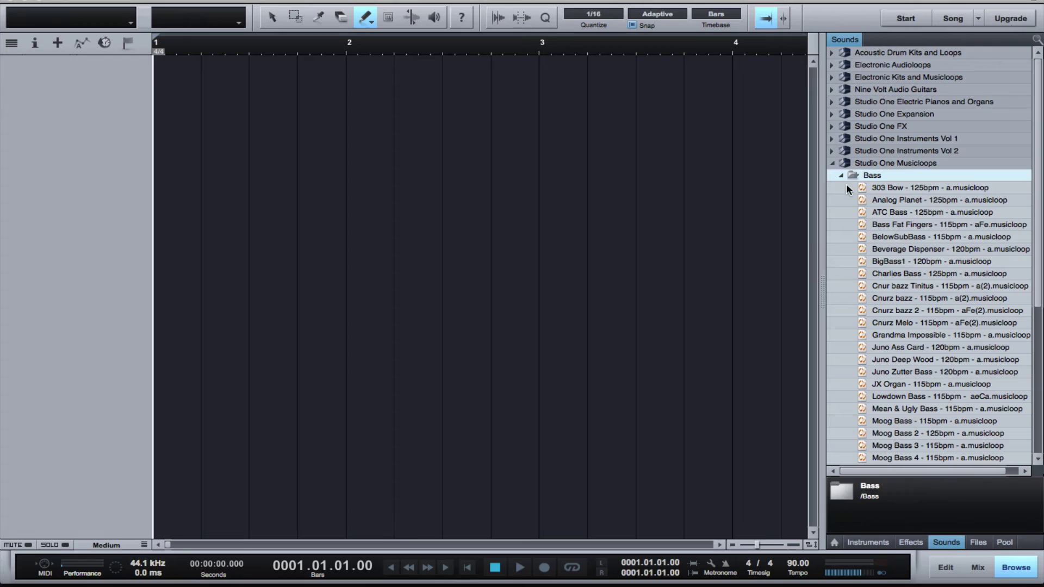
left_click_drag(891, 188, 158, 81)
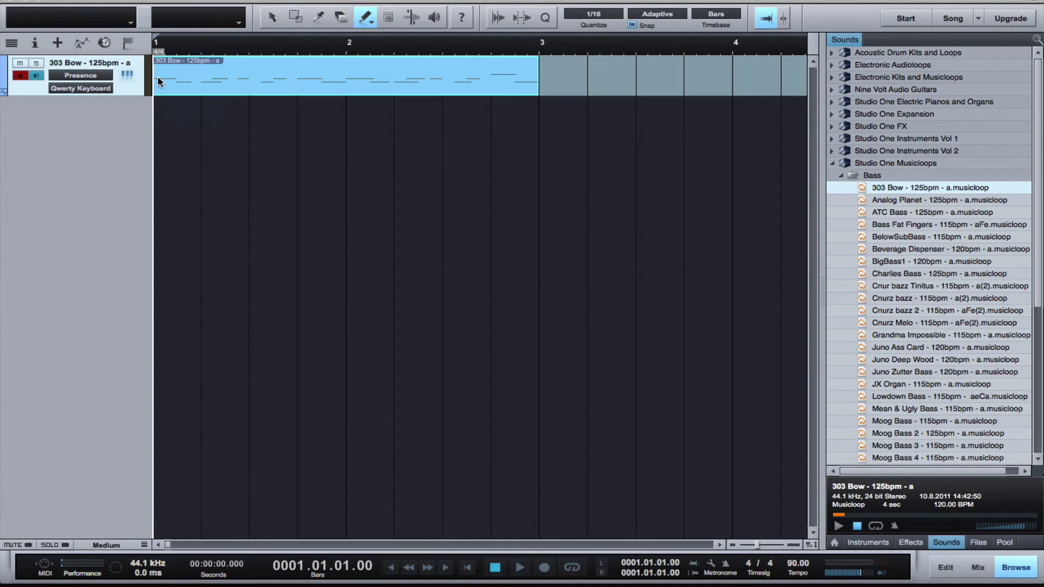
Step: Open the 303 Bow track's inspector, enlarge its sections and Sends area, then collapse them
left_click(36, 44)
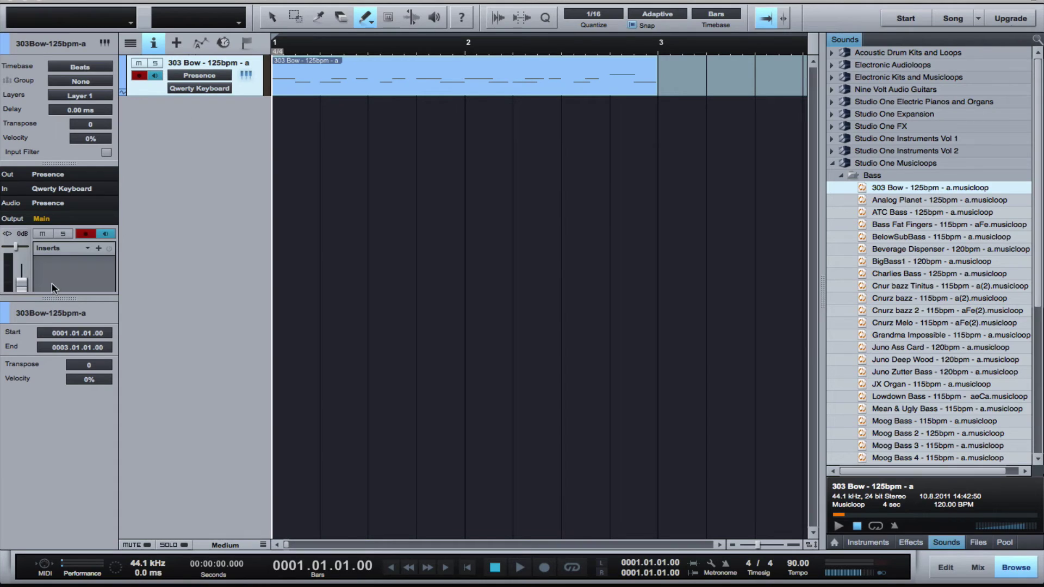
left_click_drag(60, 298, 60, 383)
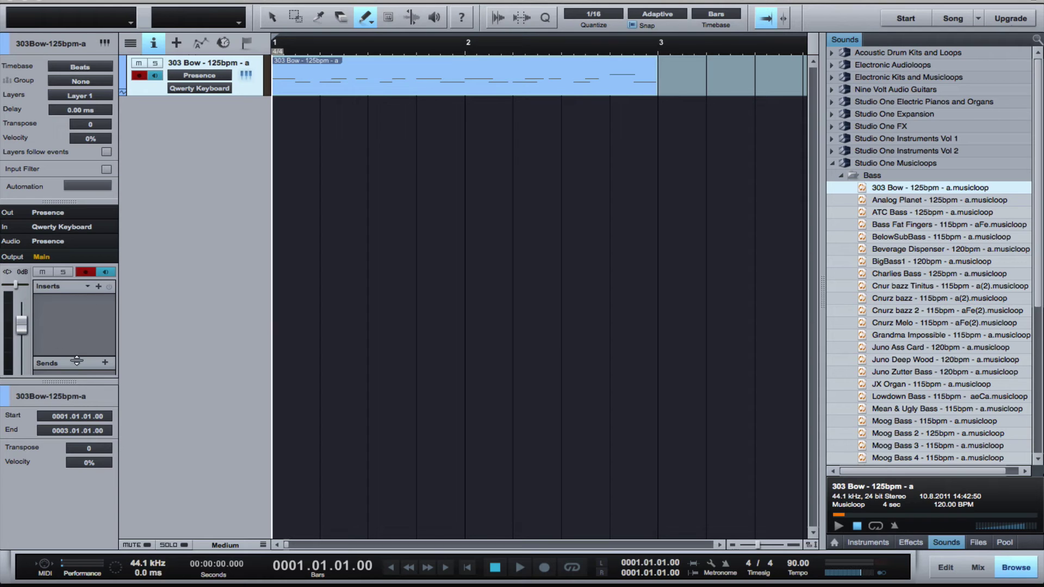
left_click_drag(77, 361, 77, 427)
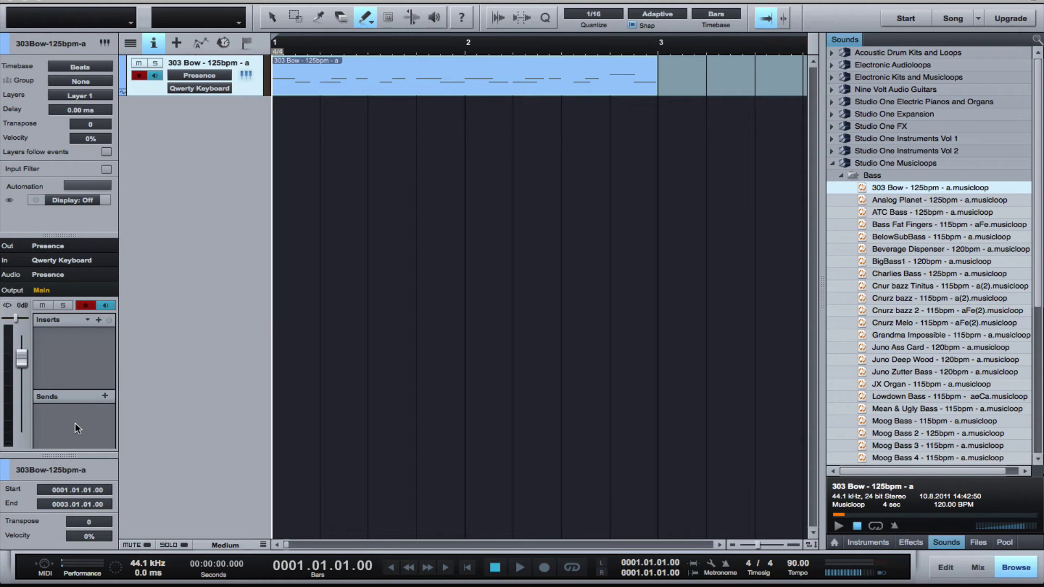
left_click(61, 455)
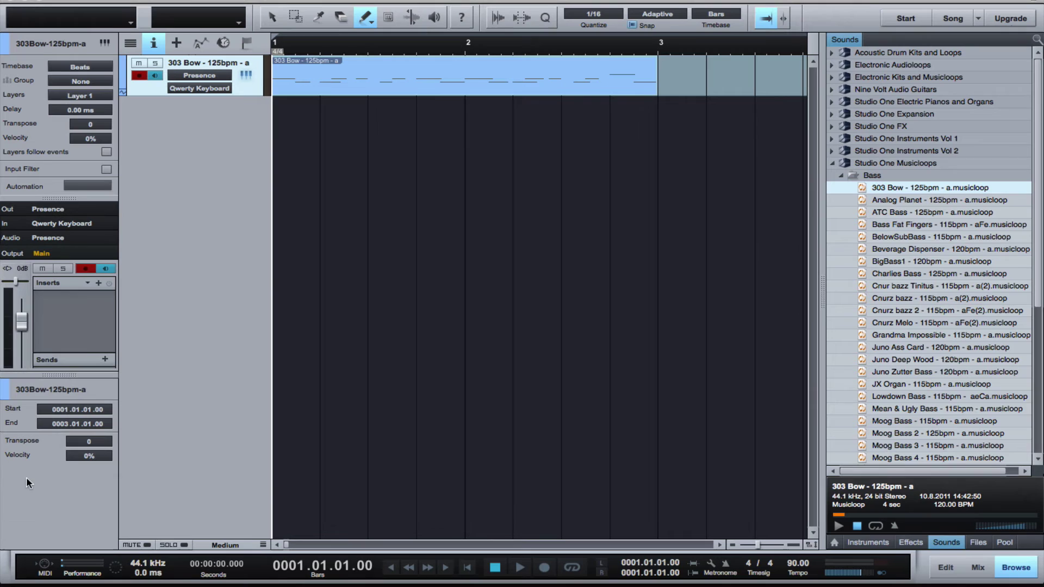
Step: Drag 01bde from Ueberschall Impact Drums > Sounds > Electro Producer Pack to 1.02 and enable Event FX
scroll(894, 333, "down", 6)
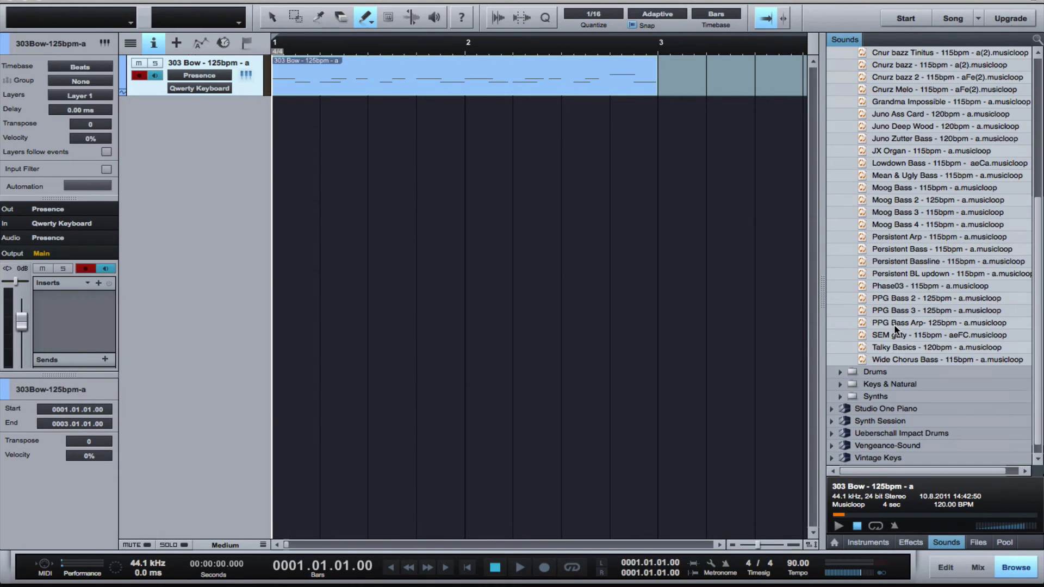
left_click(840, 372)
scroll(881, 391, "down", 6)
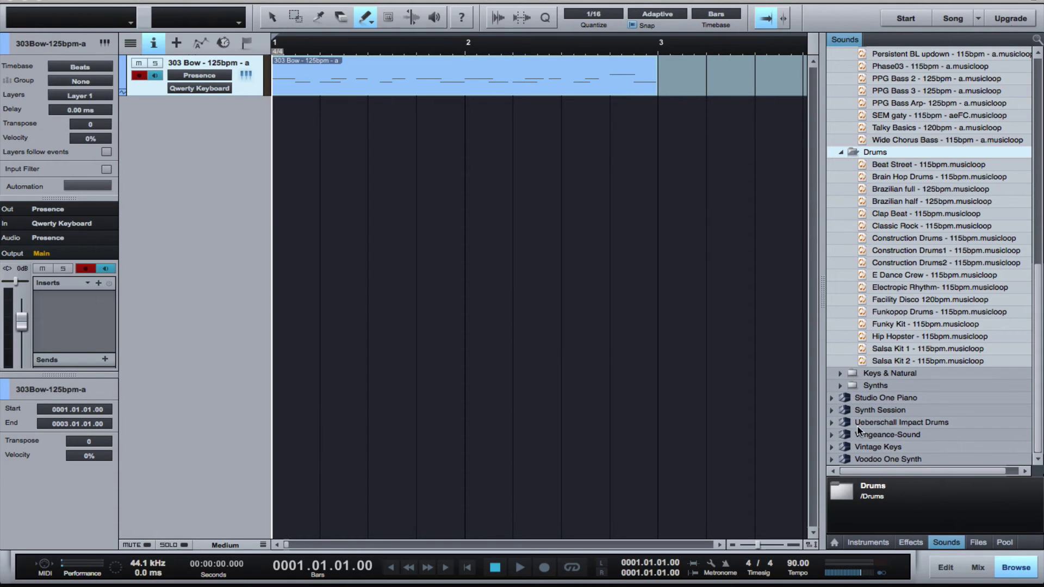
left_click(831, 422)
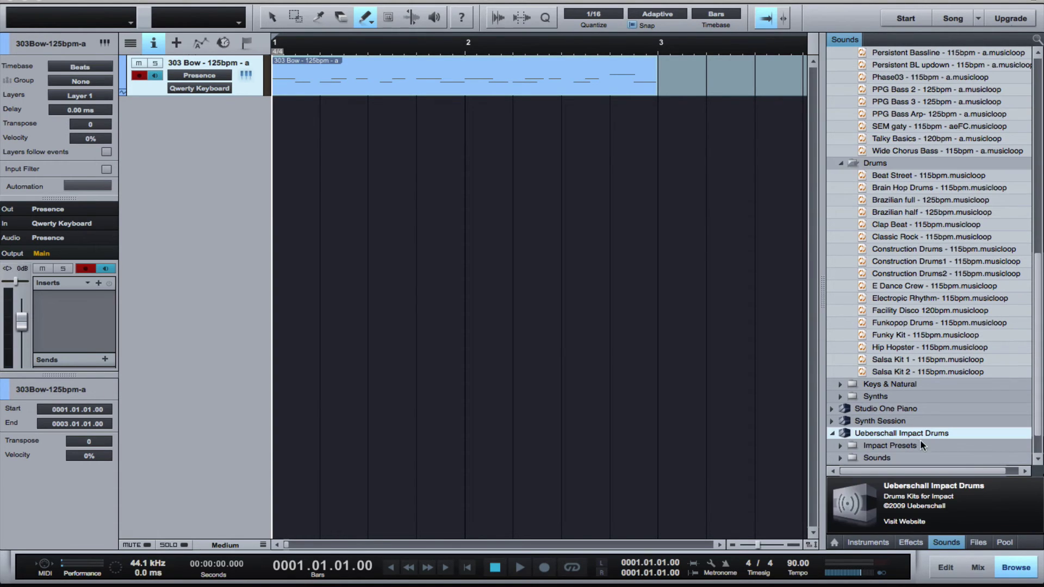
left_click(876, 456)
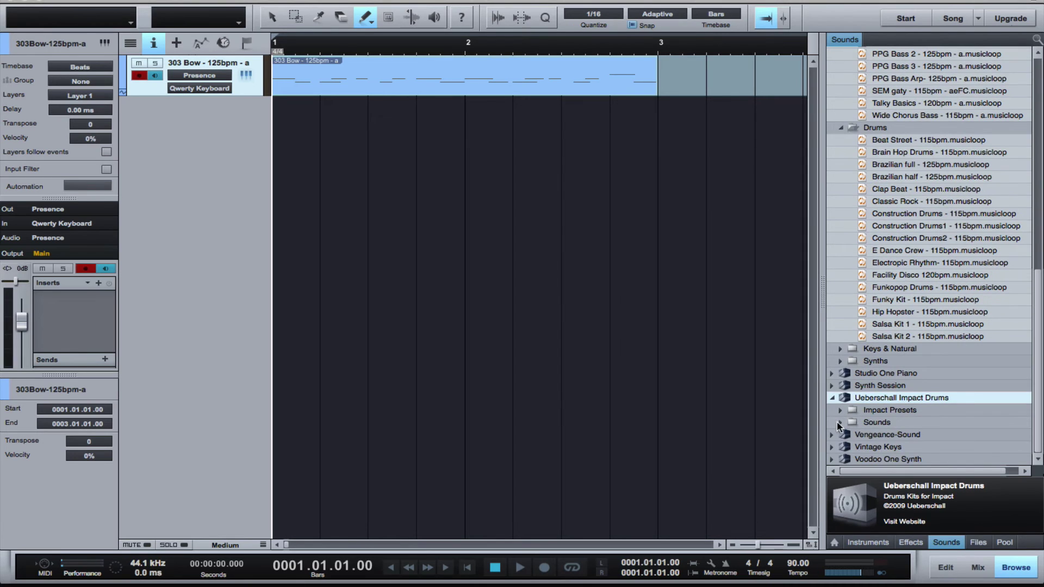
scroll(875, 413, "down", 6)
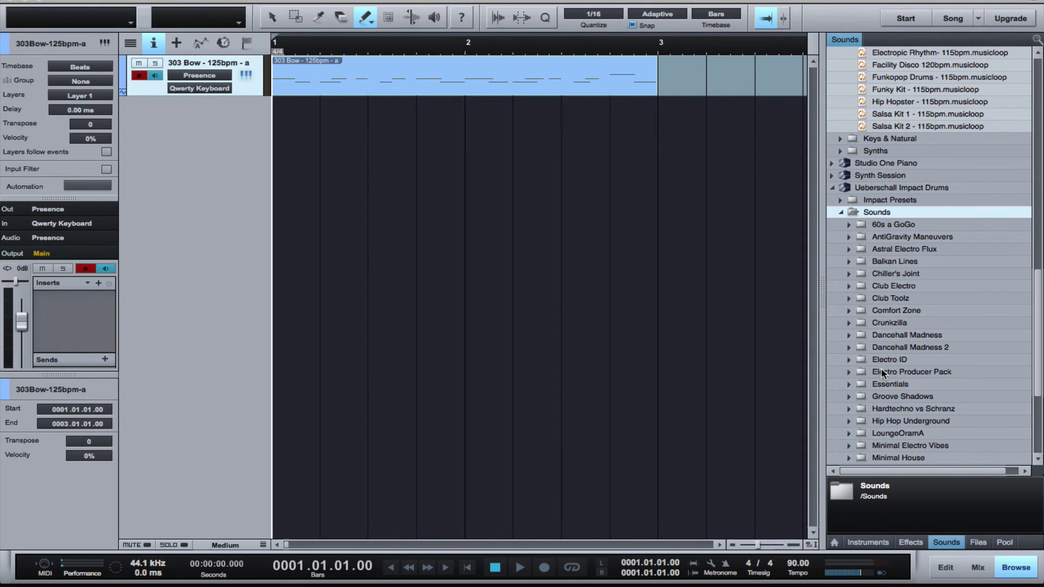
left_click(882, 372)
left_click_drag(902, 383, 325, 143)
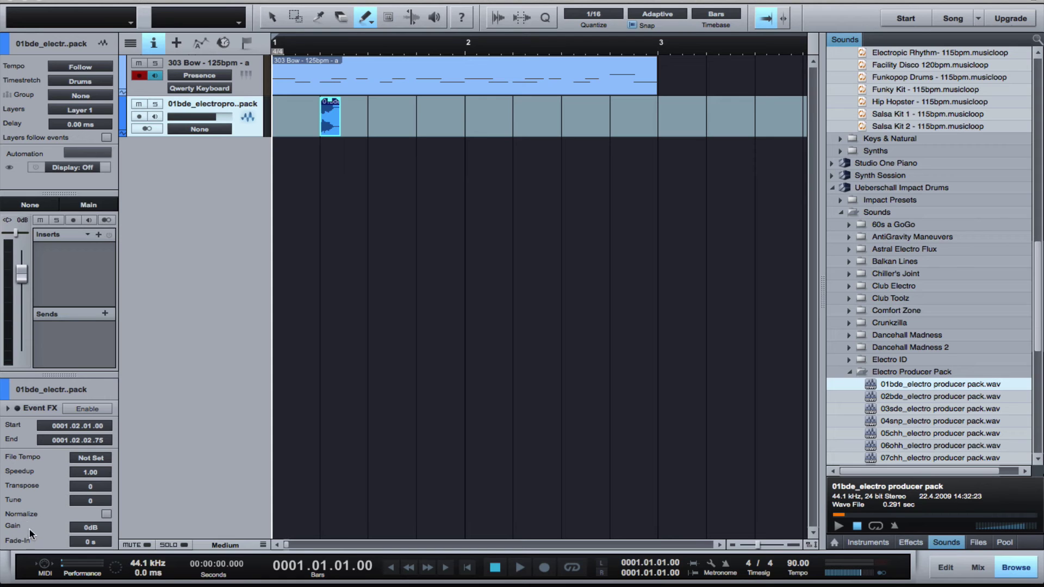
left_click(77, 412)
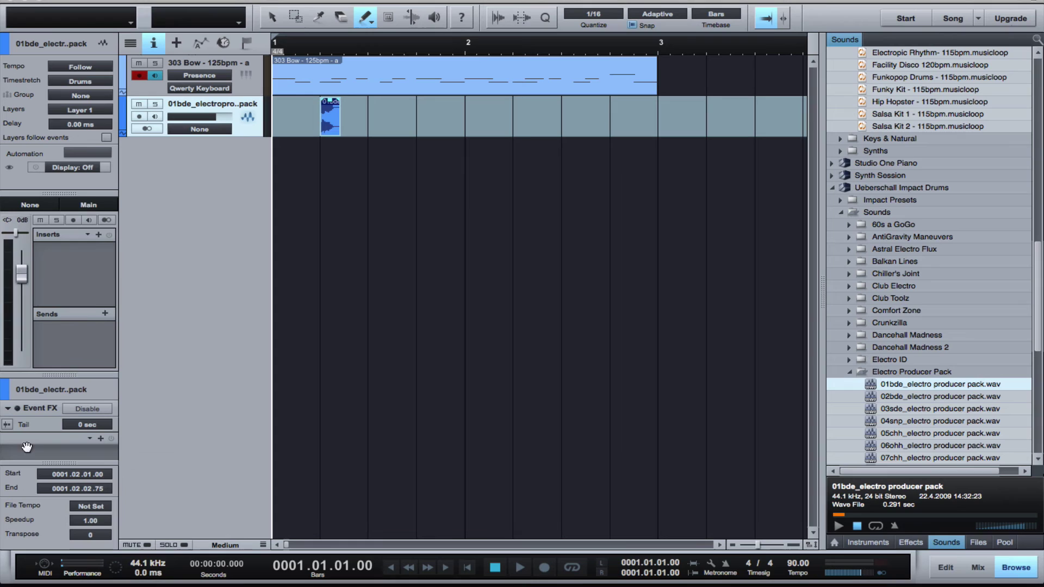
left_click_drag(48, 462, 49, 496)
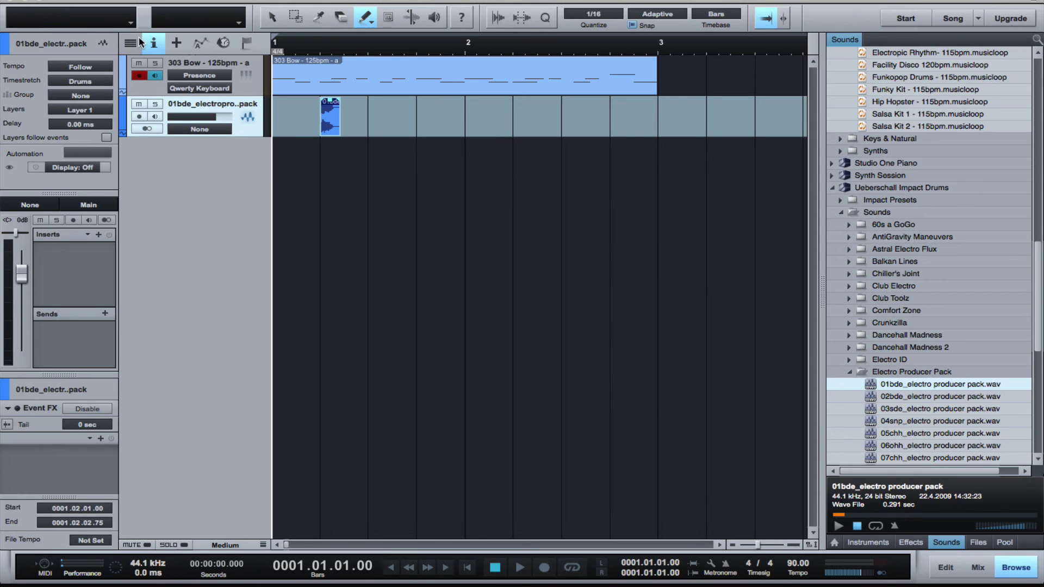
Step: Close the inspector, then open and cancel the Add Tracks dialog
left_click(155, 46)
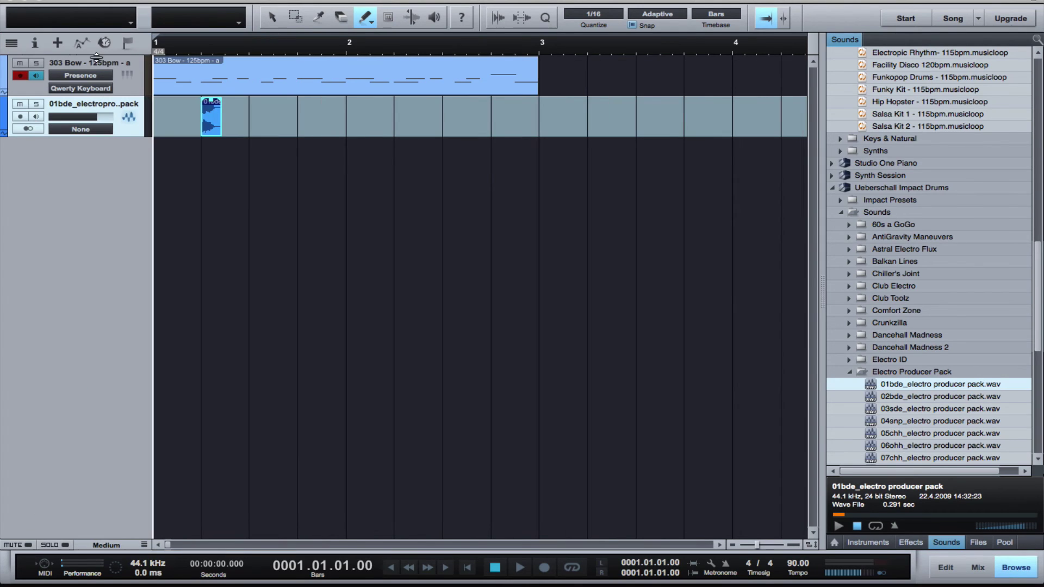
left_click(57, 42)
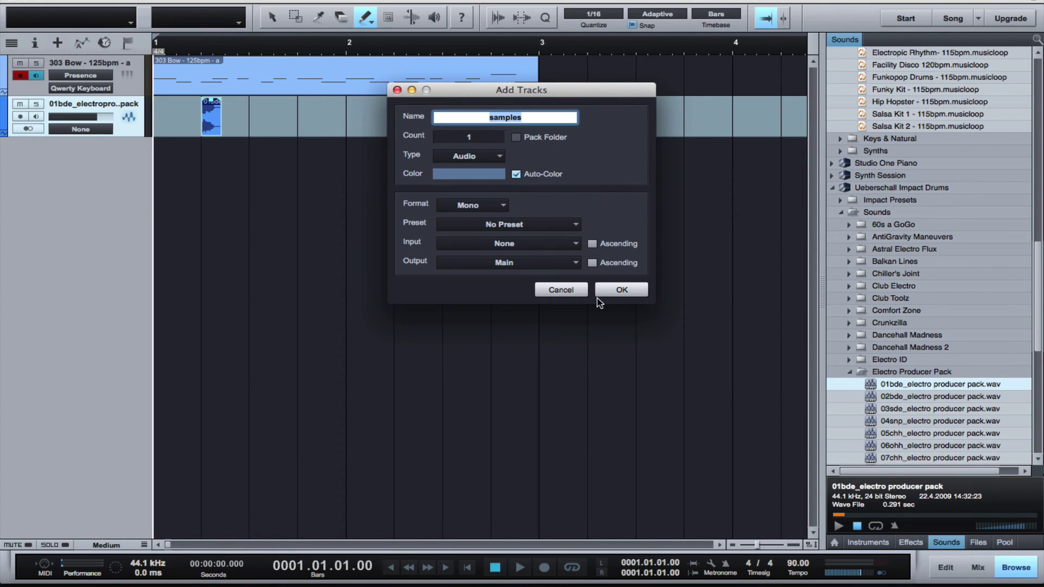
left_click(566, 290)
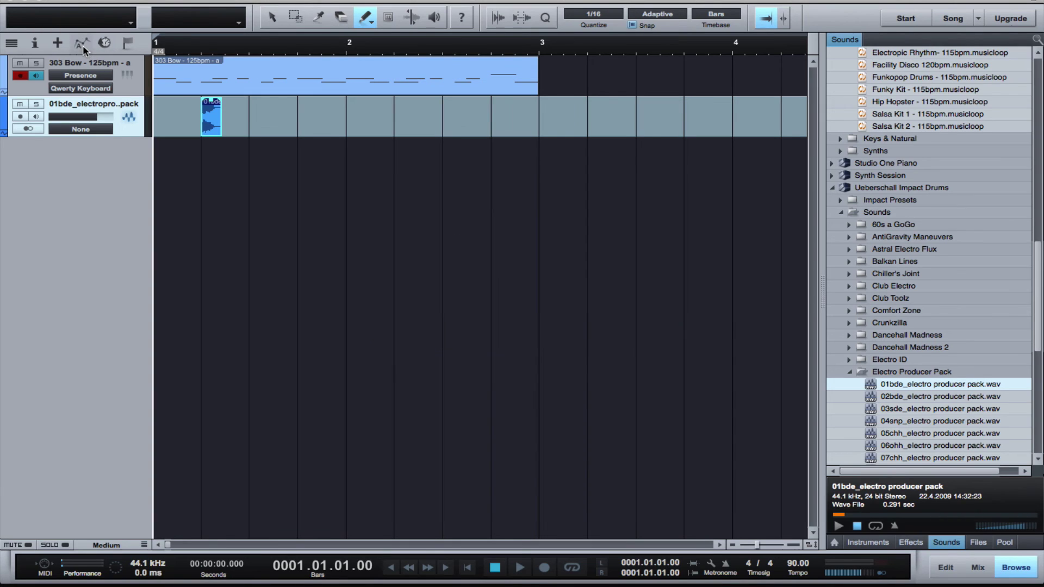
Step: Toggle the automation view on and off, ending hidden, then show the 90 BPM tempo track
left_click(82, 44)
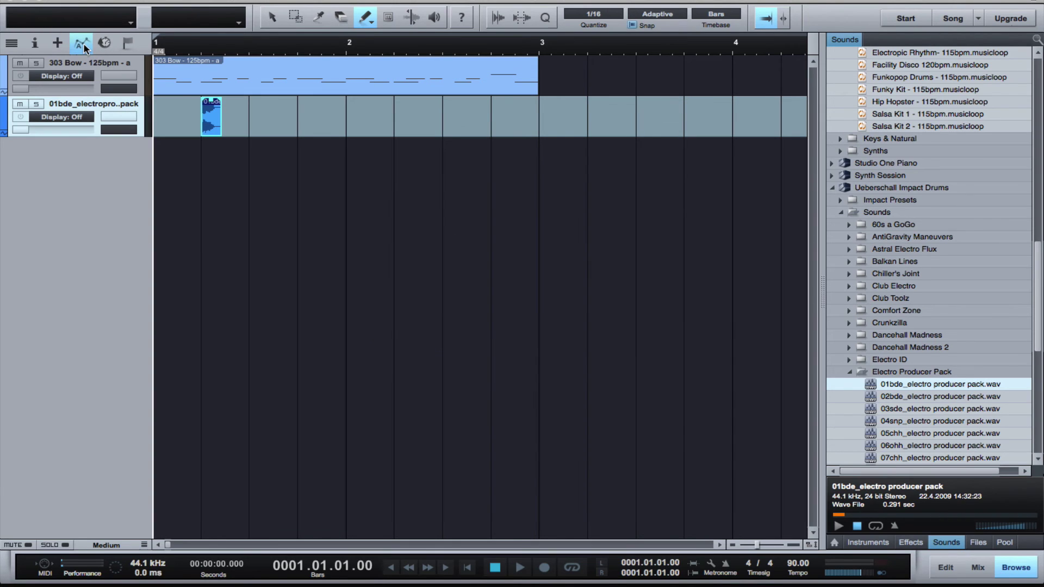
left_click(83, 45)
left_click(83, 45)
left_click(83, 45)
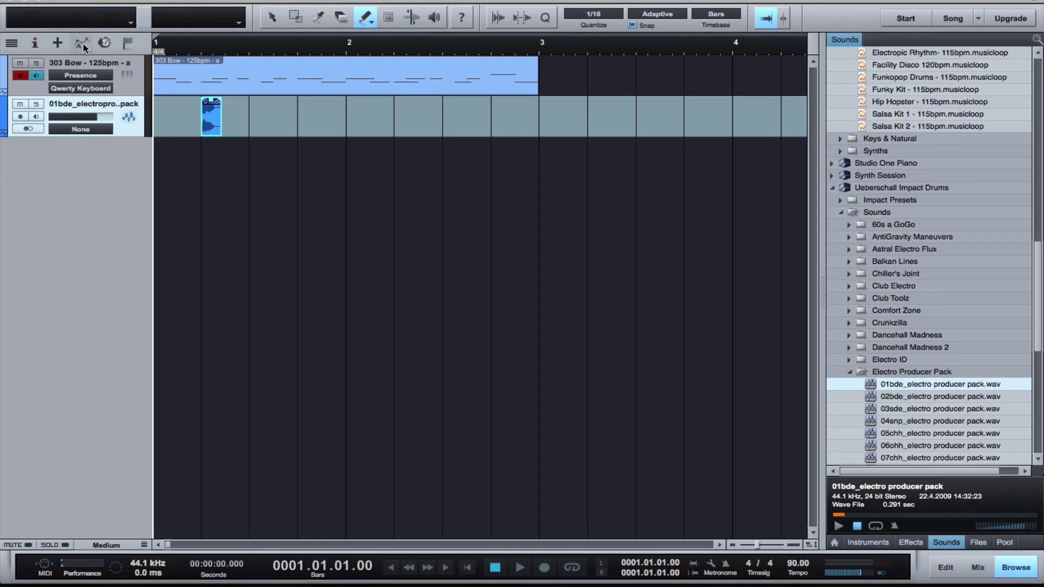
left_click(83, 46)
left_click(83, 46)
left_click(105, 42)
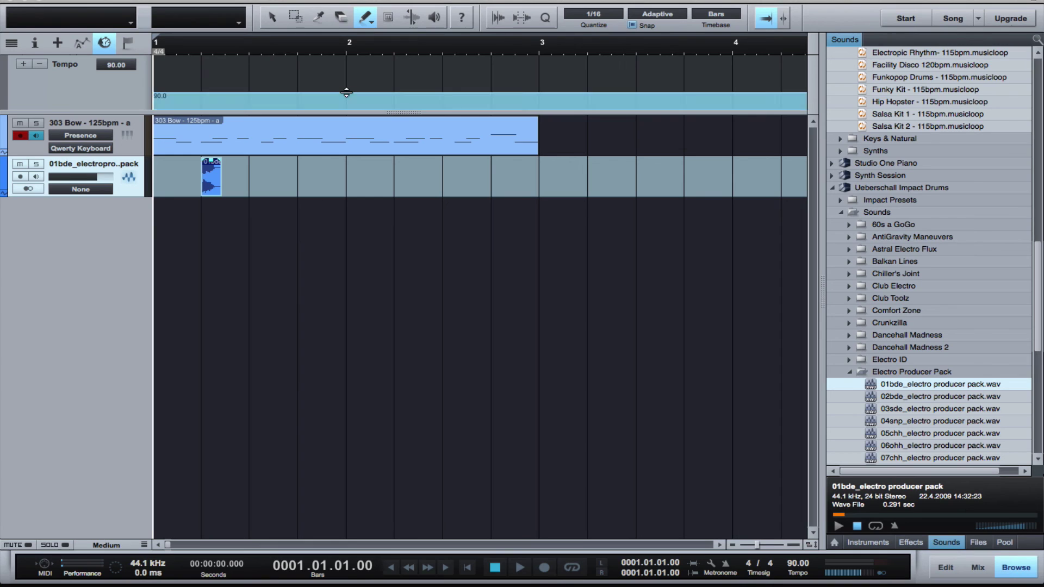
Step: Draw a rising tempo ramp from bar 2 to 3, drop the tempo after bar 3, and show the marker track
mouse_move(346, 92)
left_mouse_down()
mouse_move(391, 75)
mouse_move(545, 68)
mouse_move(545, 83)
left_mouse_up()
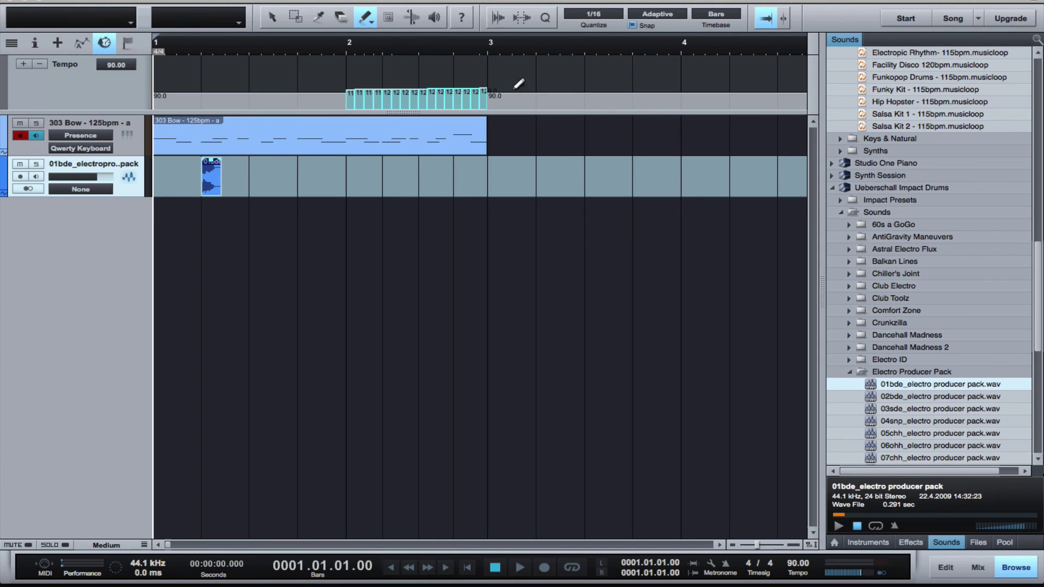
left_click(499, 97)
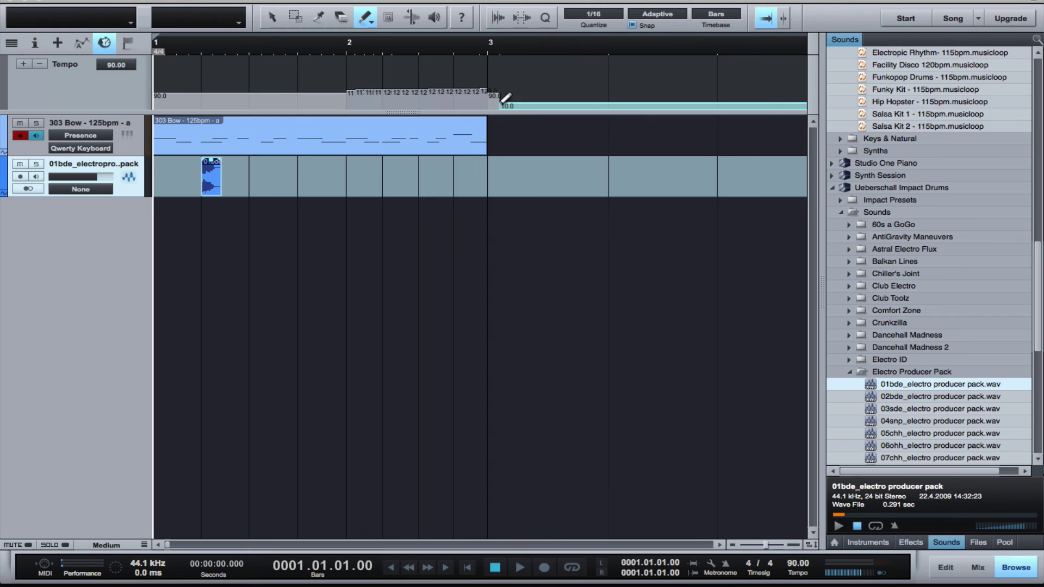
left_click(128, 43)
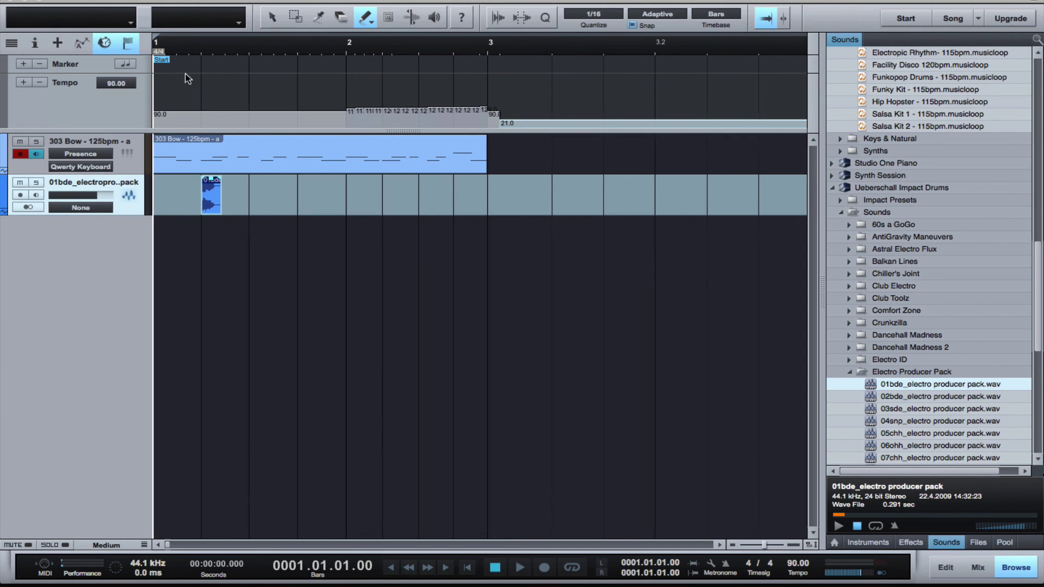
Step: Zoom the timeline out with W, then hide the marker and tempo lanes
key("w")
key("w")
key("w")
key("w")
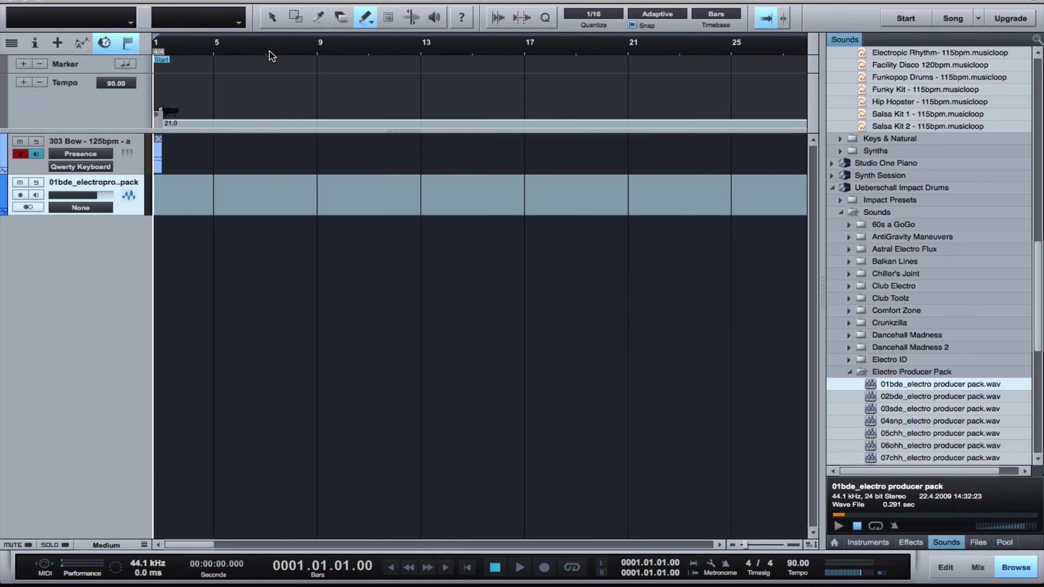
left_click(125, 43)
left_click(104, 43)
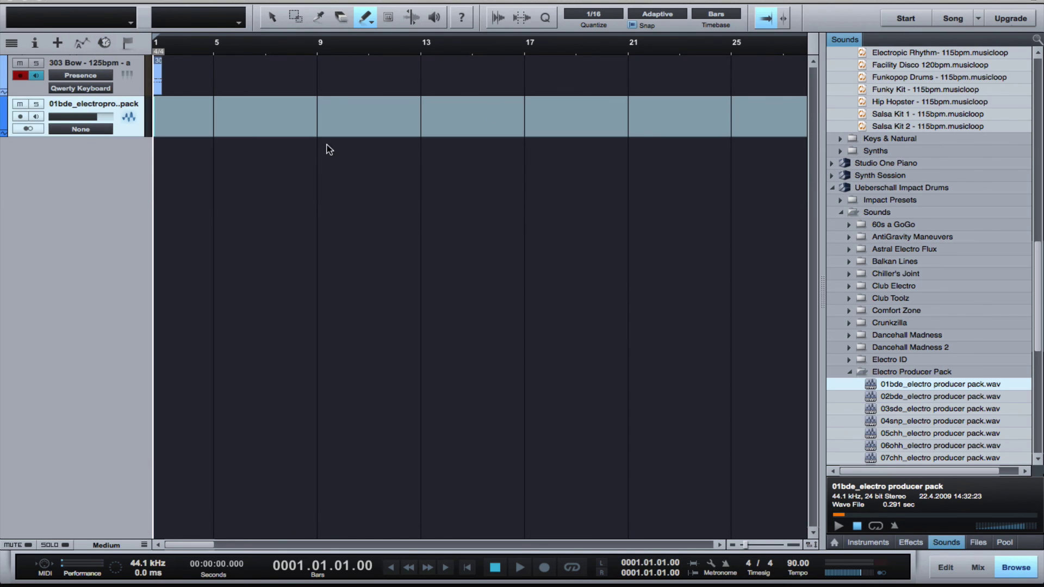